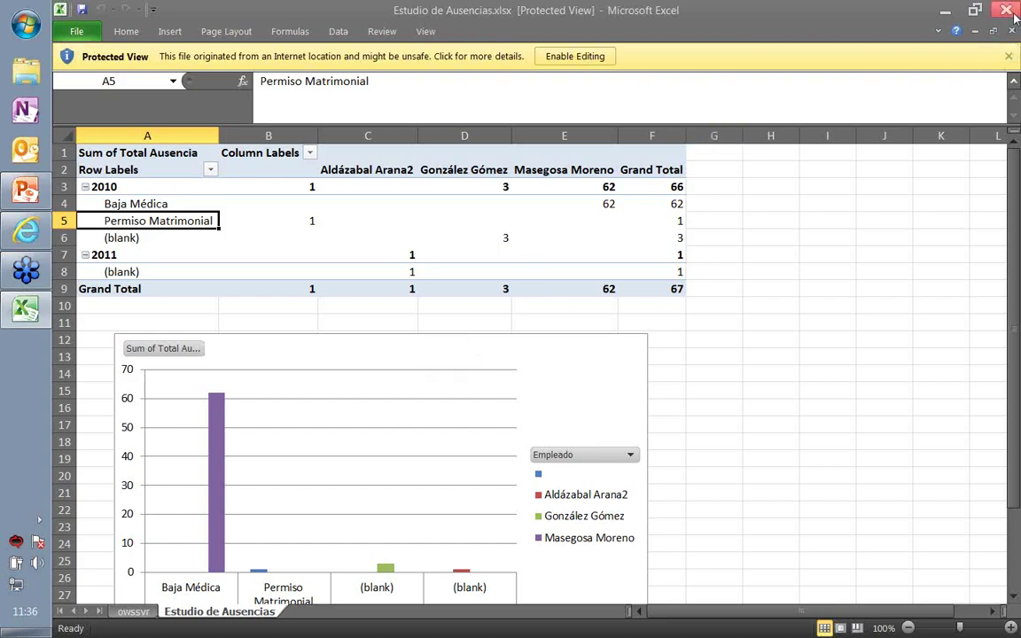
Close the Estudio de Ausencias workbook and go to the Capital Humano site's home page
{"action": "left_click", "coordinate": [1008, 9]}
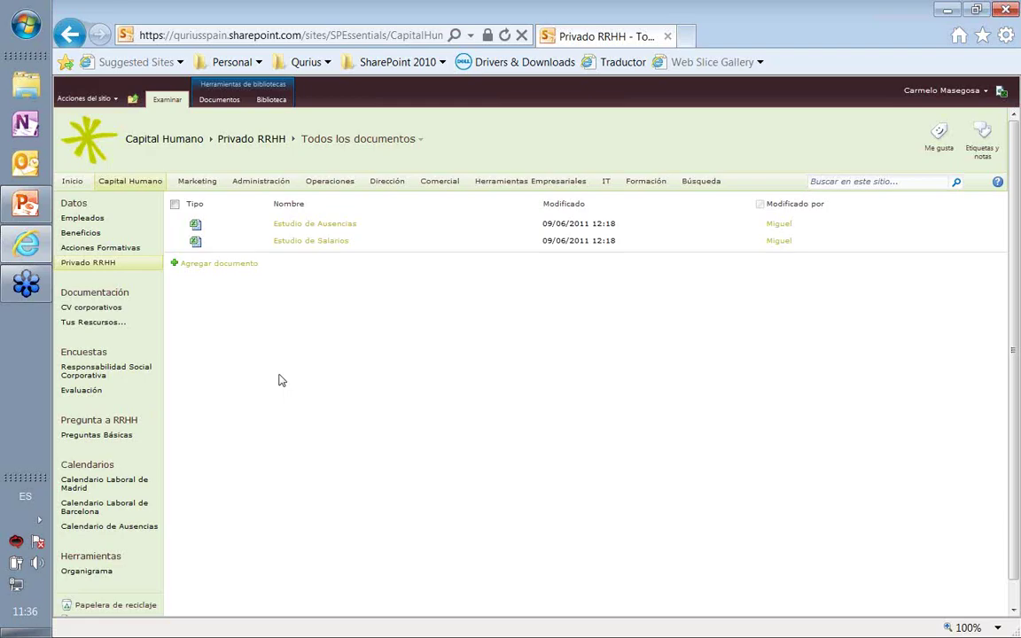
{"action": "left_click", "coordinate": [148, 188]}
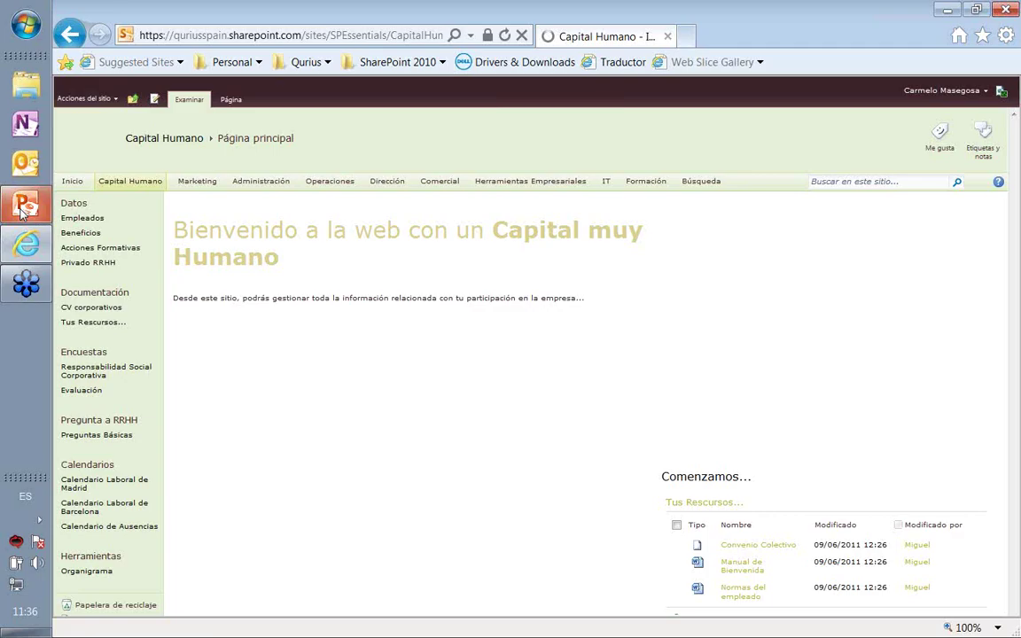
Switch to PowerPoint and look through the departmental slides that follow Capital Humano, from Marketing to Comercial
{"action": "left_click", "coordinate": [24, 207]}
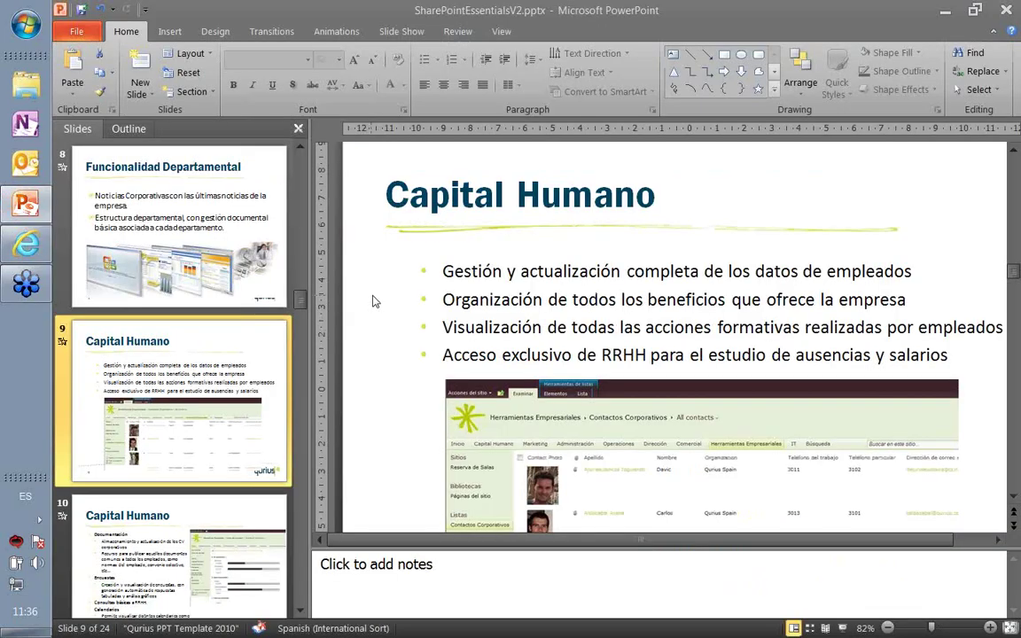
{"action": "scroll", "coordinate": [158, 374], "scroll_direction": "down", "scroll_amount": 2}
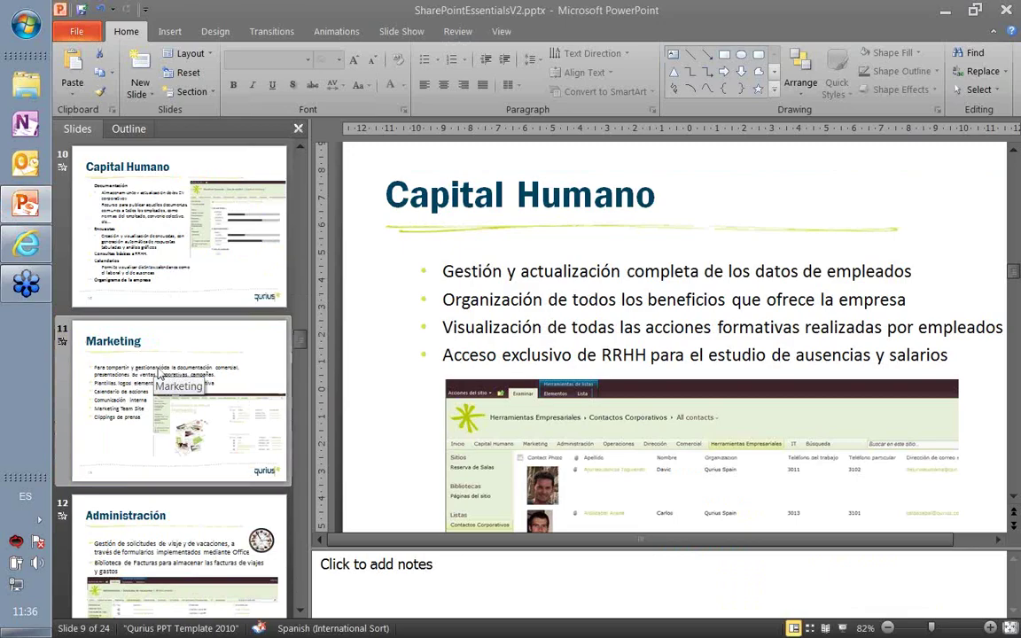
{"action": "scroll", "coordinate": [158, 374], "scroll_direction": "down", "scroll_amount": 1}
{"action": "scroll", "coordinate": [162, 502], "scroll_direction": "down", "scroll_amount": 1}
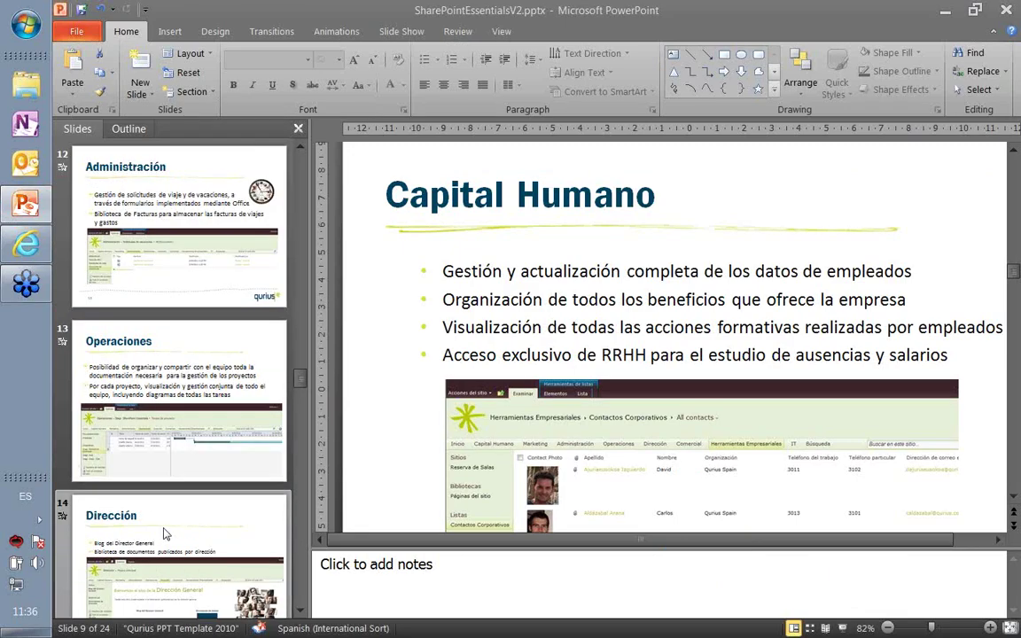
{"action": "scroll", "coordinate": [163, 533], "scroll_direction": "down", "scroll_amount": 1}
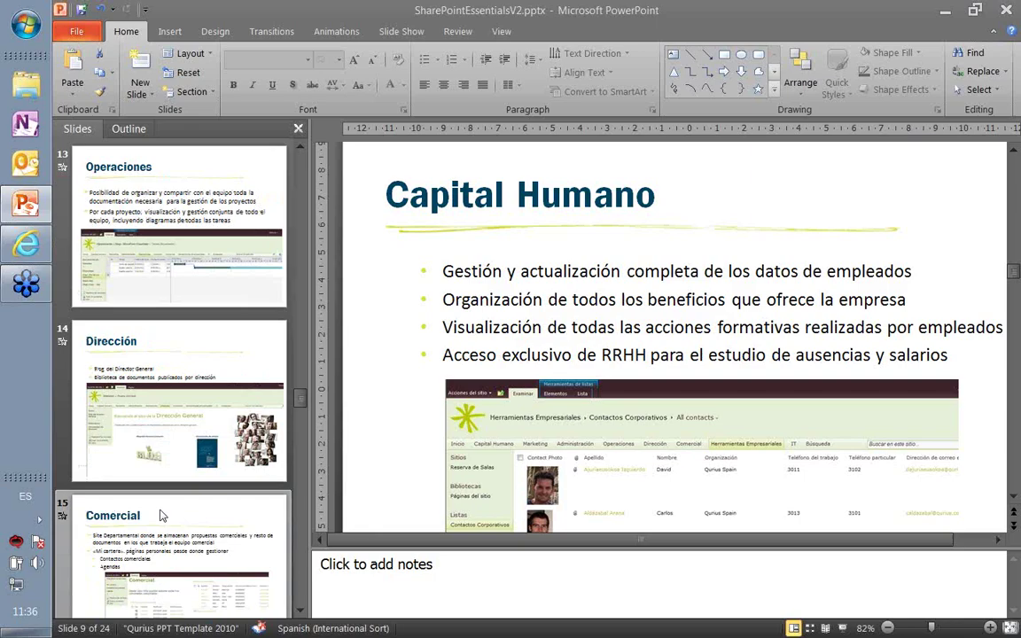
Switch back to Internet Explorer and open the Dossiers de Prensa library on the Marketing site
{"action": "mouse_move", "coordinate": [32, 247]}
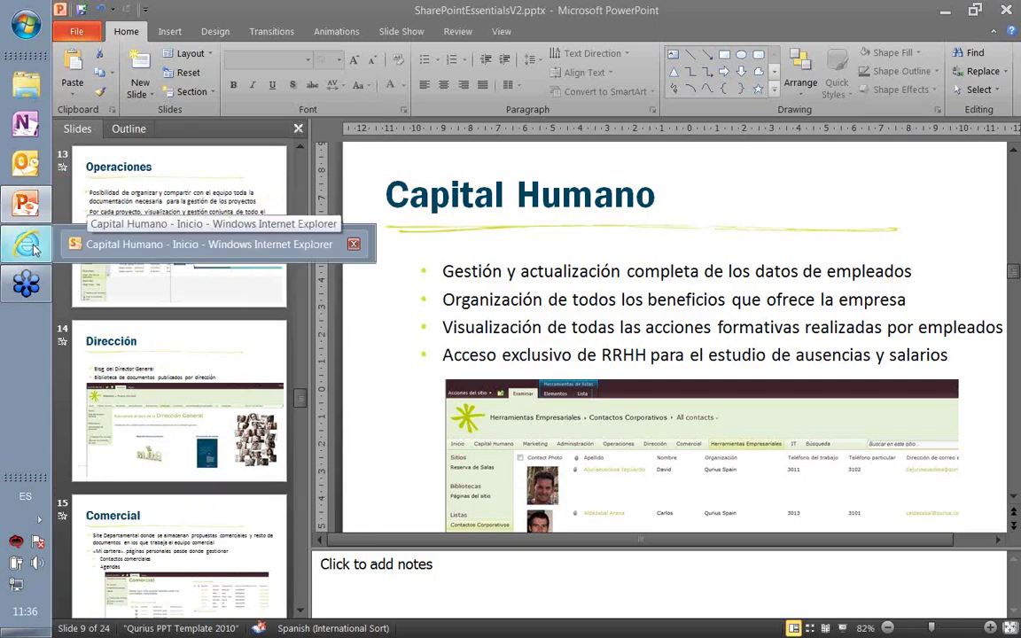
{"action": "left_click", "coordinate": [34, 249]}
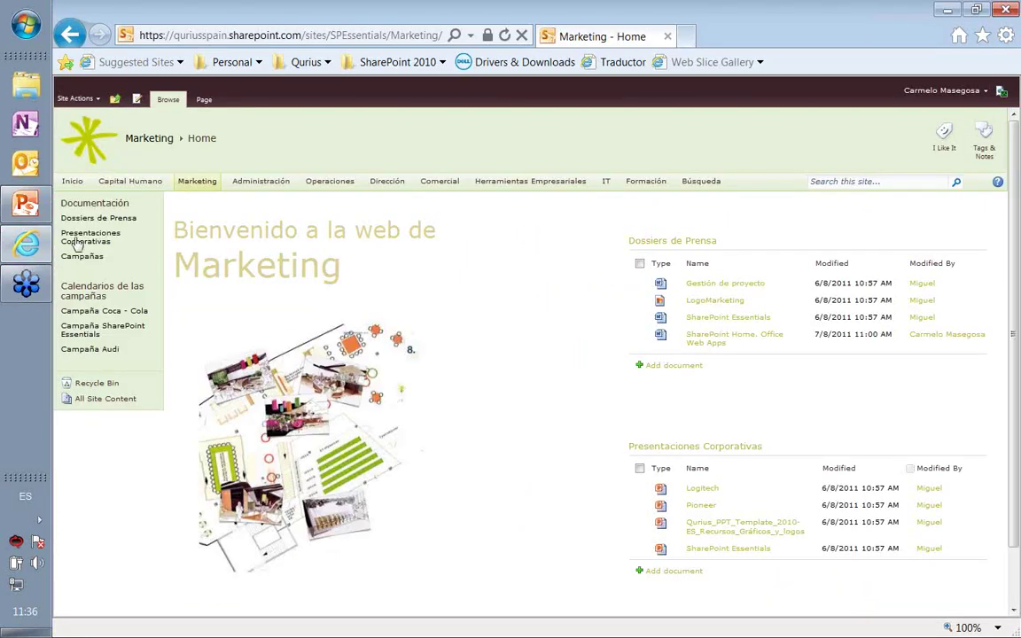
{"action": "left_click", "coordinate": [92, 218]}
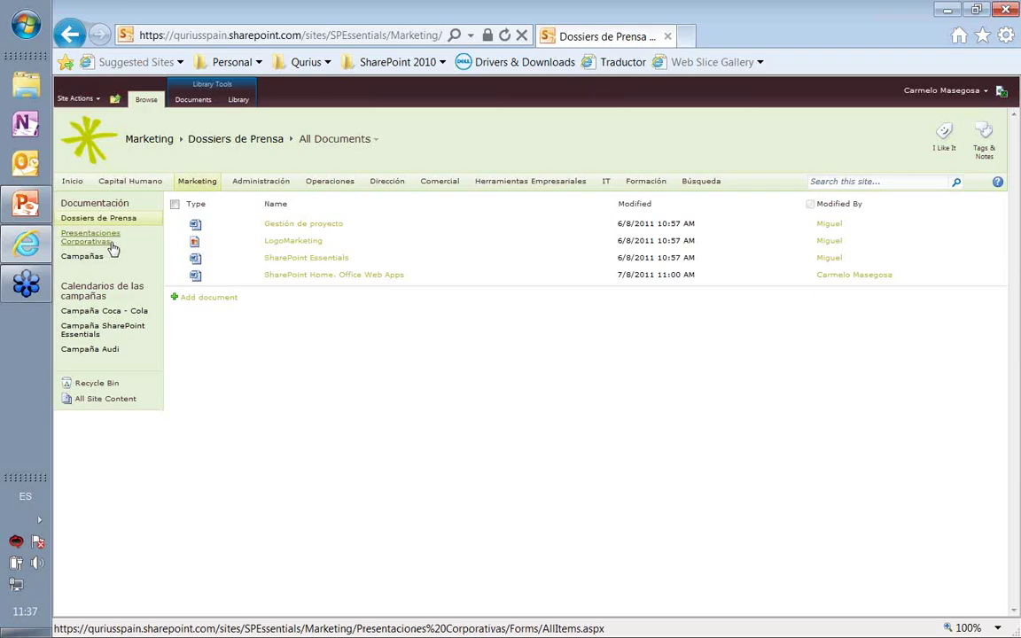
{"action": "left_click", "coordinate": [116, 282]}
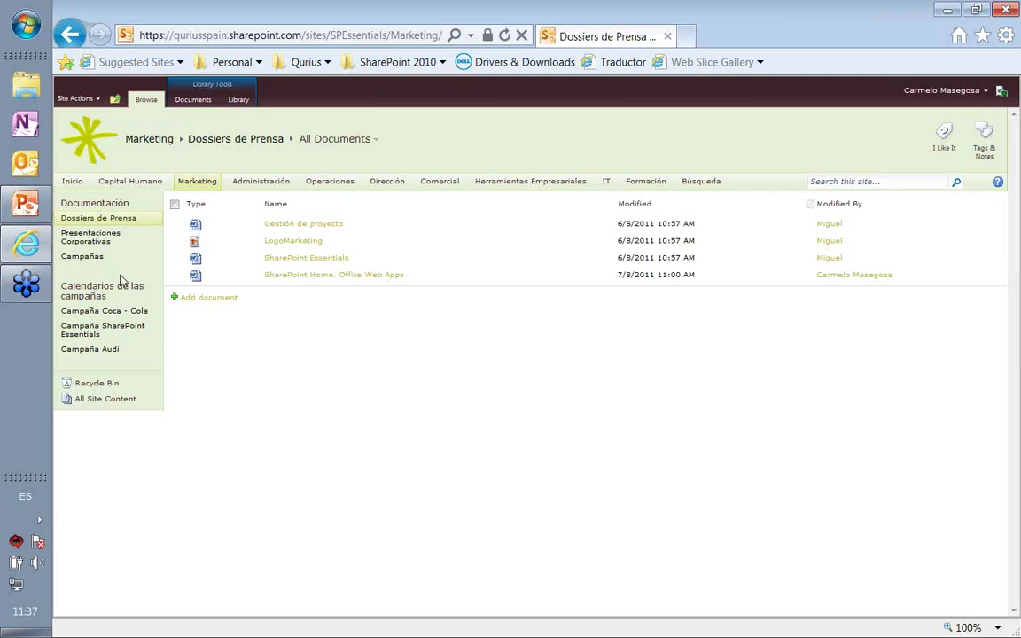
Open the SharePoint Home. Office Web Apps document in Word, read it through and close it
{"action": "left_click", "coordinate": [293, 276]}
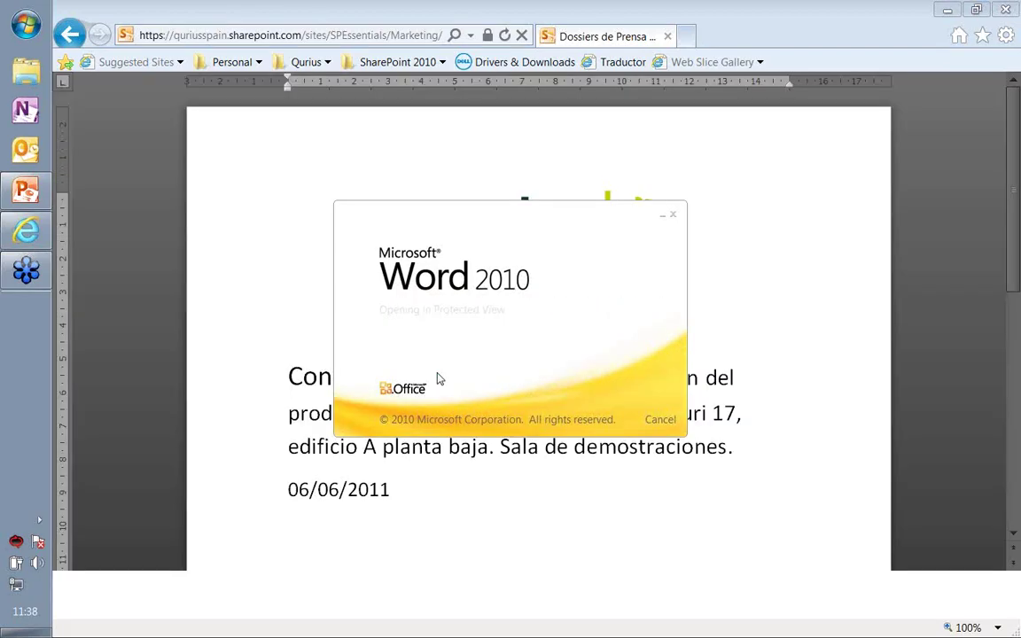
{"action": "scroll", "coordinate": [438, 373], "scroll_direction": "down", "scroll_amount": 1}
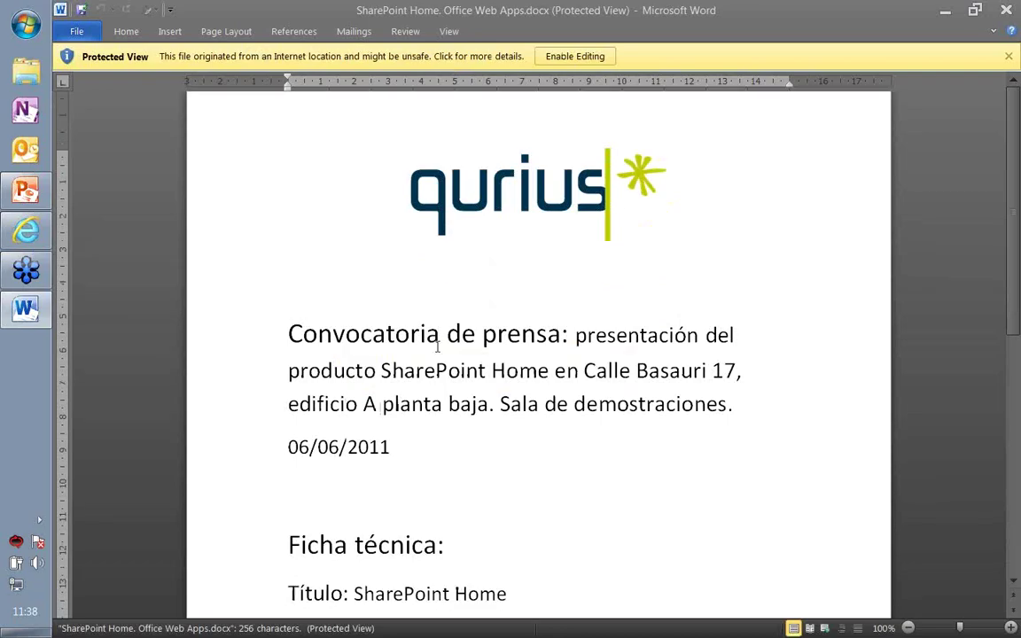
{"action": "scroll", "coordinate": [460, 355], "scroll_direction": "down", "scroll_amount": 8}
{"action": "scroll", "coordinate": [460, 355], "scroll_direction": "up", "scroll_amount": 9}
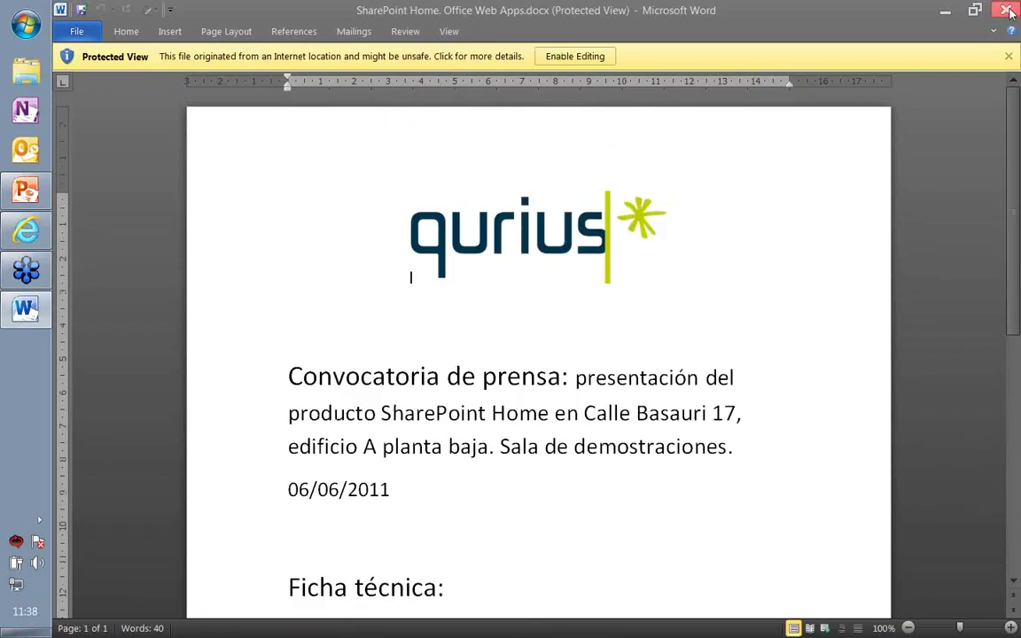
{"action": "left_click", "coordinate": [1007, 9]}
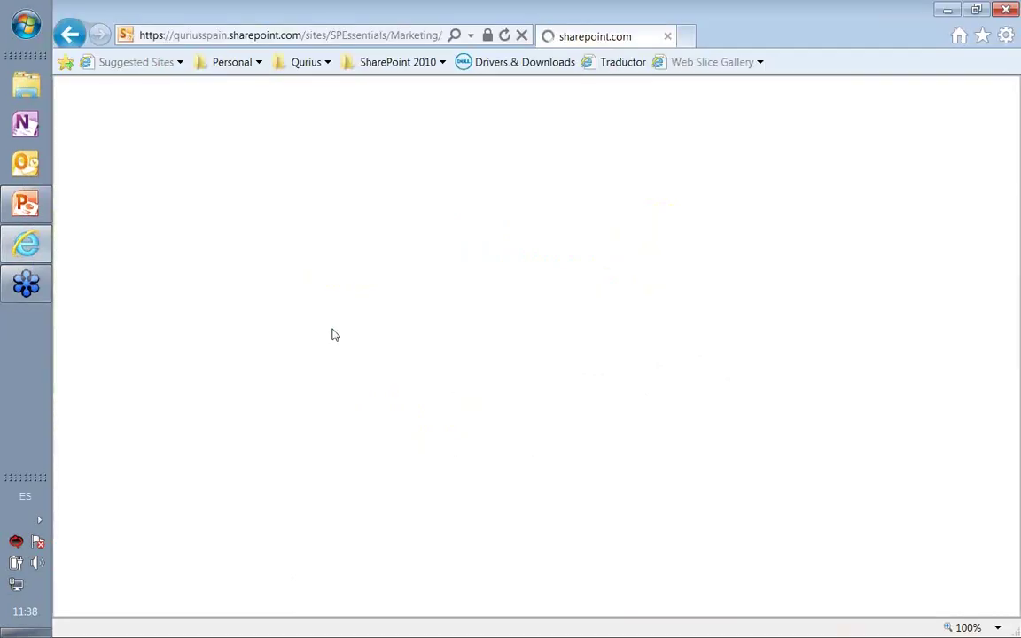
View the SharePoint Home. Office Web Apps document in the browser and switch it to browser editing
{"action": "left_click", "coordinate": [609, 277]}
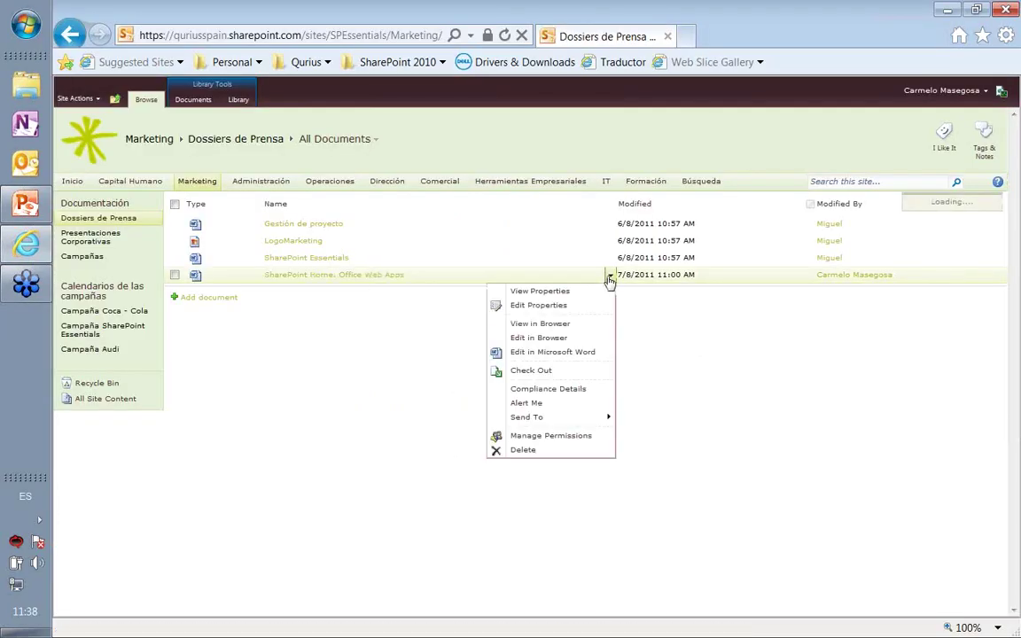
{"action": "left_click", "coordinate": [590, 324]}
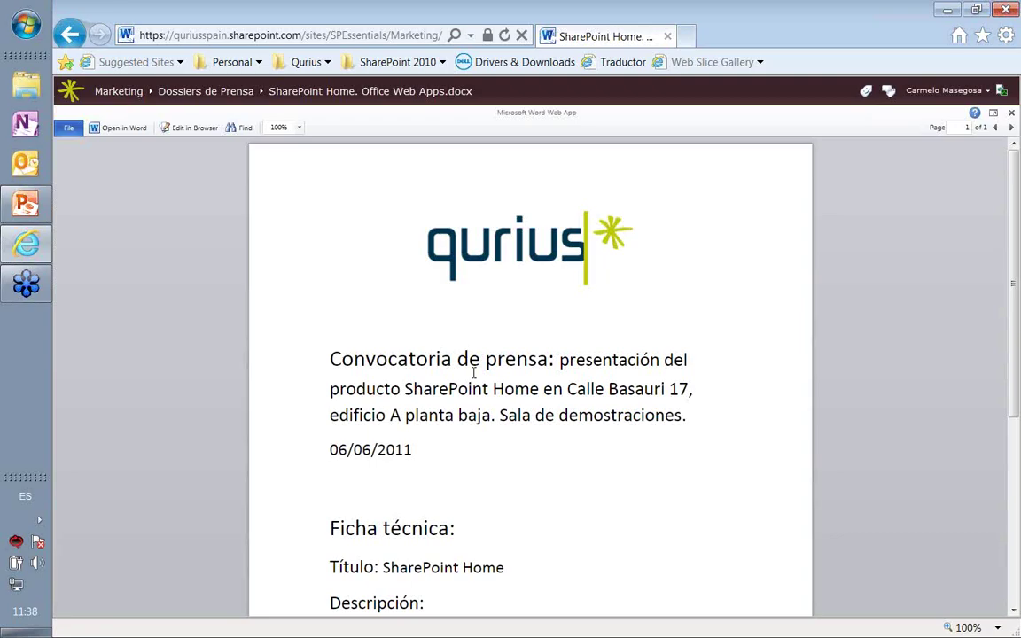
{"action": "double_click", "coordinate": [429, 383]}
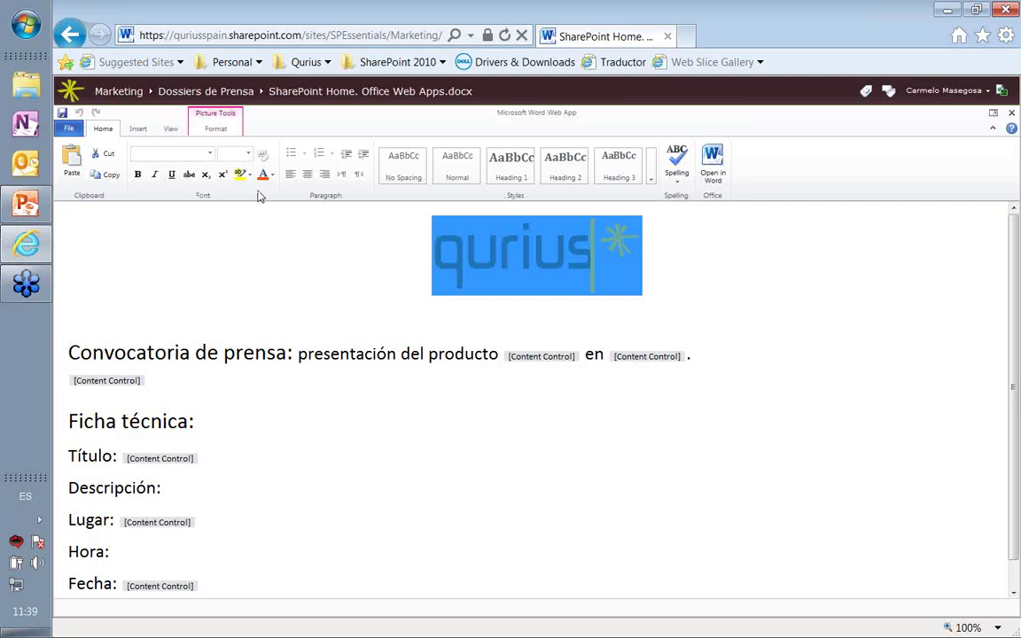
Insert "1º" before the "Convocatoria de prensa" heading and save the document
{"action": "left_click", "coordinate": [276, 433]}
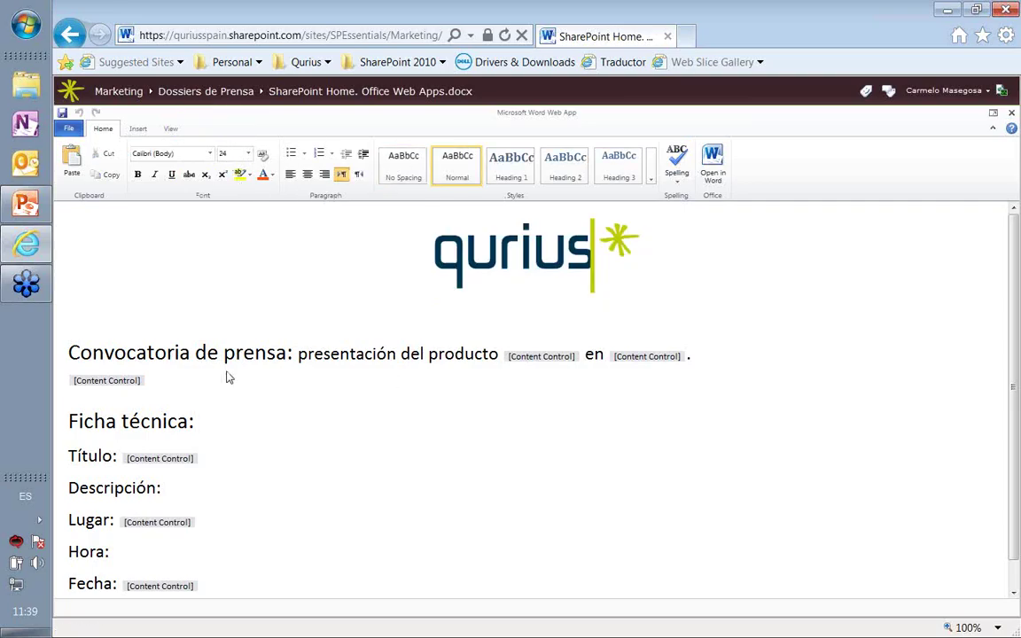
{"action": "scroll", "coordinate": [188, 295], "scroll_direction": "down", "scroll_amount": 1}
{"action": "left_click", "coordinate": [70, 323]}
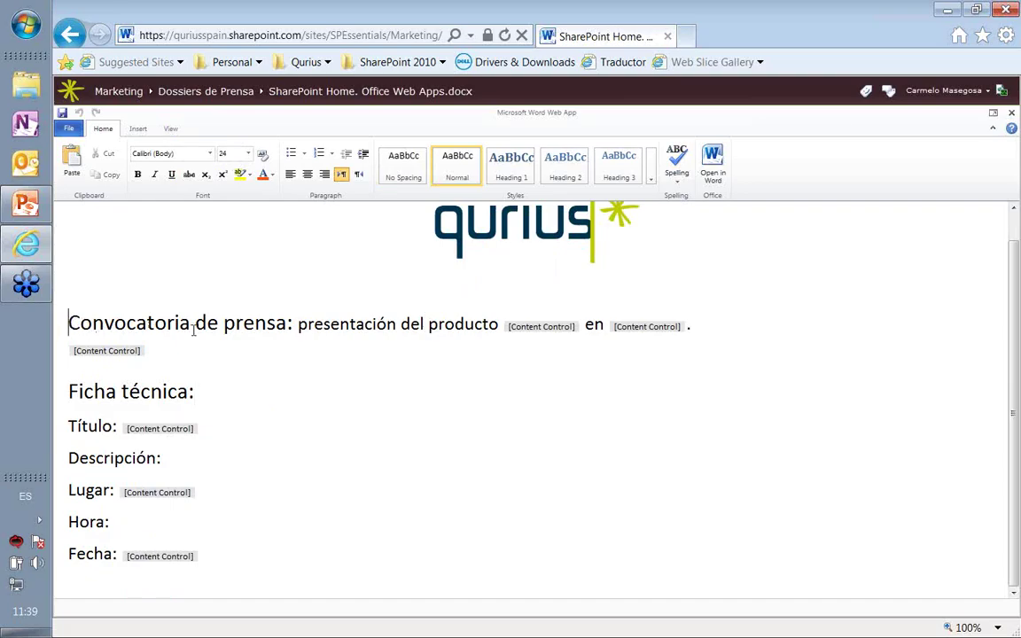
{"action": "type", "text": "1"}
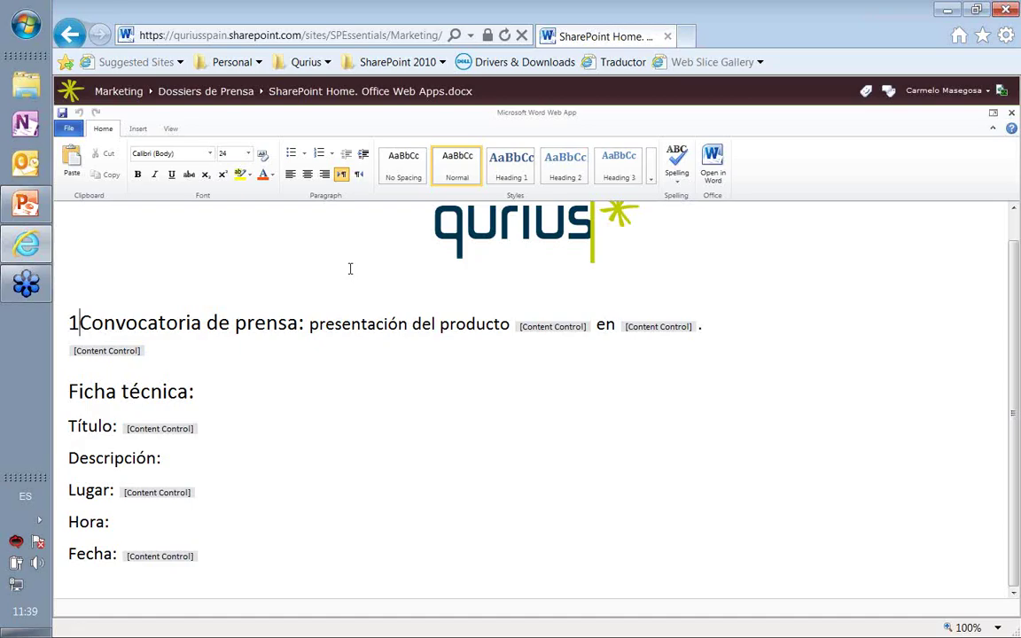
{"action": "left_click", "coordinate": [79, 323]}
{"action": "type", "text": "º"}
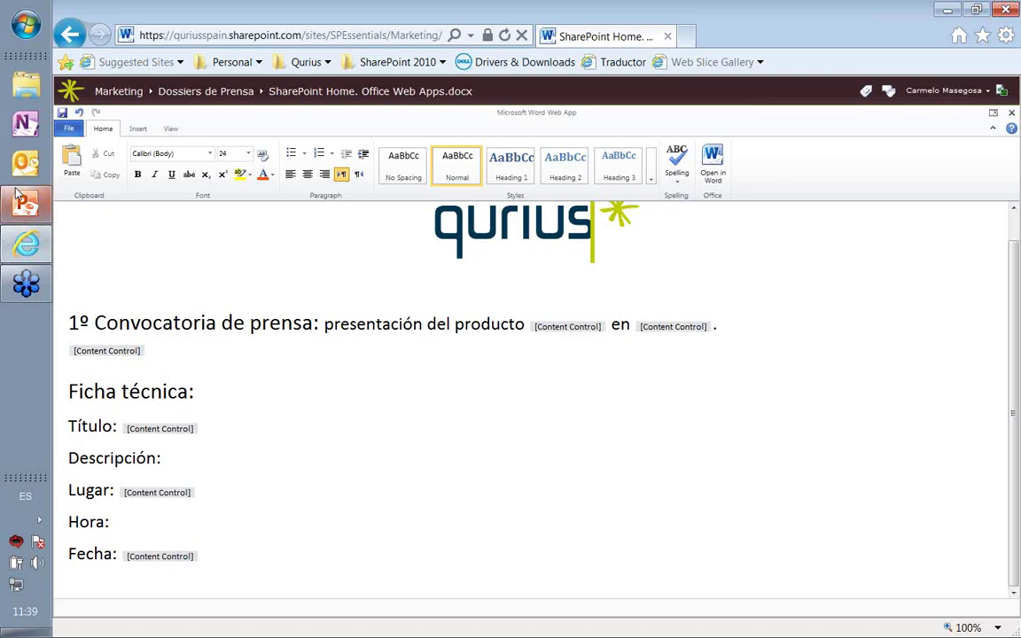
{"action": "left_click", "coordinate": [62, 114]}
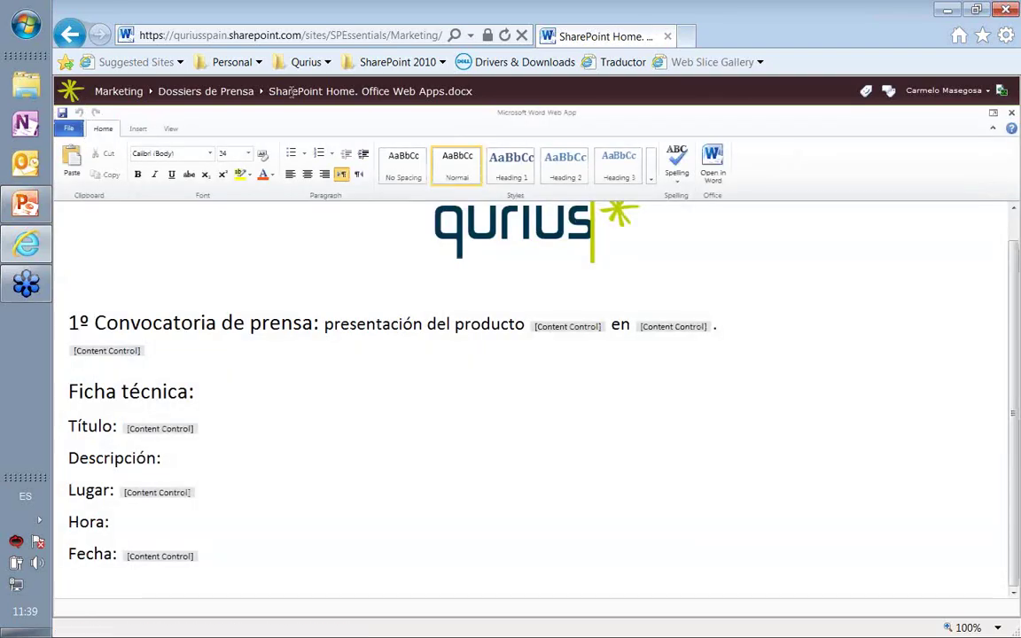
Return to the Dossiers de Prensa library, reopen the edited document in Word to check its heading, and close it
{"action": "left_click", "coordinate": [216, 98]}
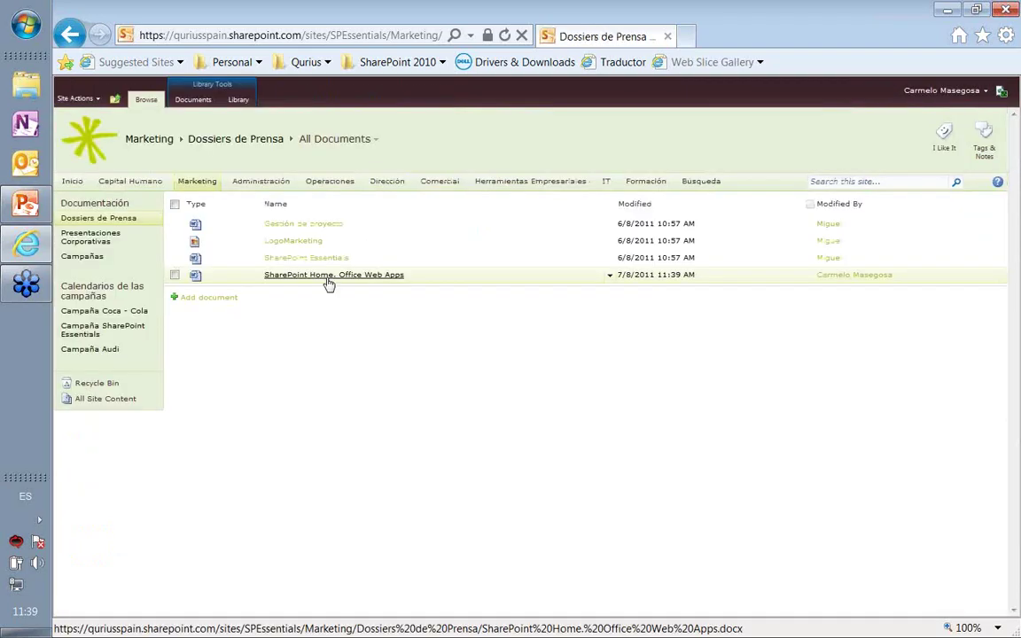
{"action": "left_click", "coordinate": [328, 277]}
{"action": "left_click", "coordinate": [422, 365]}
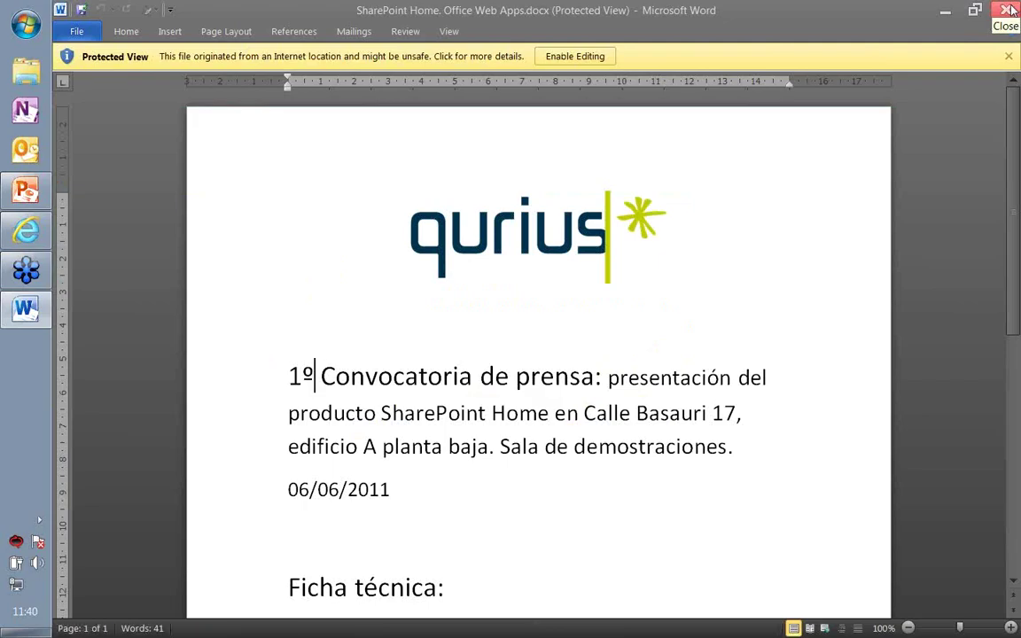
{"action": "left_click", "coordinate": [1011, 9]}
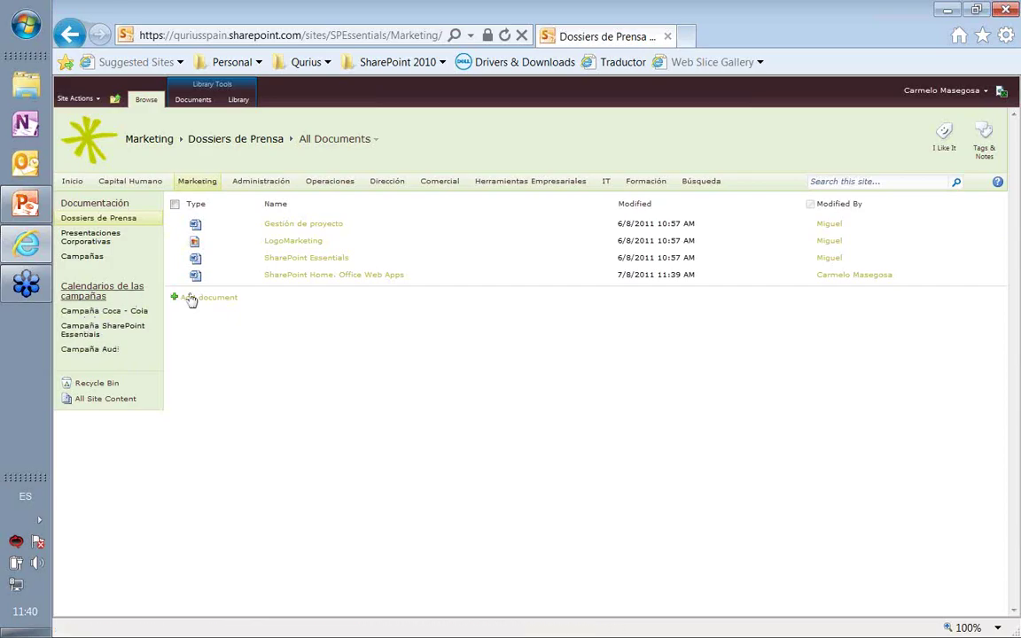
Open the Facturas 2011 library on the Administración site and examine its invoice columns
{"action": "left_click", "coordinate": [260, 183]}
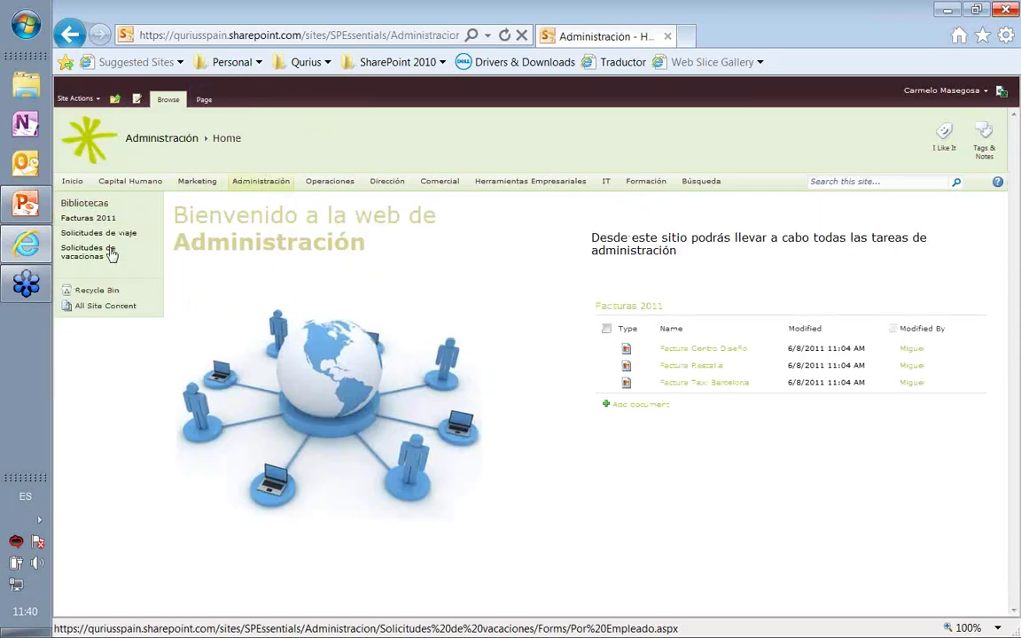
{"action": "left_click", "coordinate": [97, 222]}
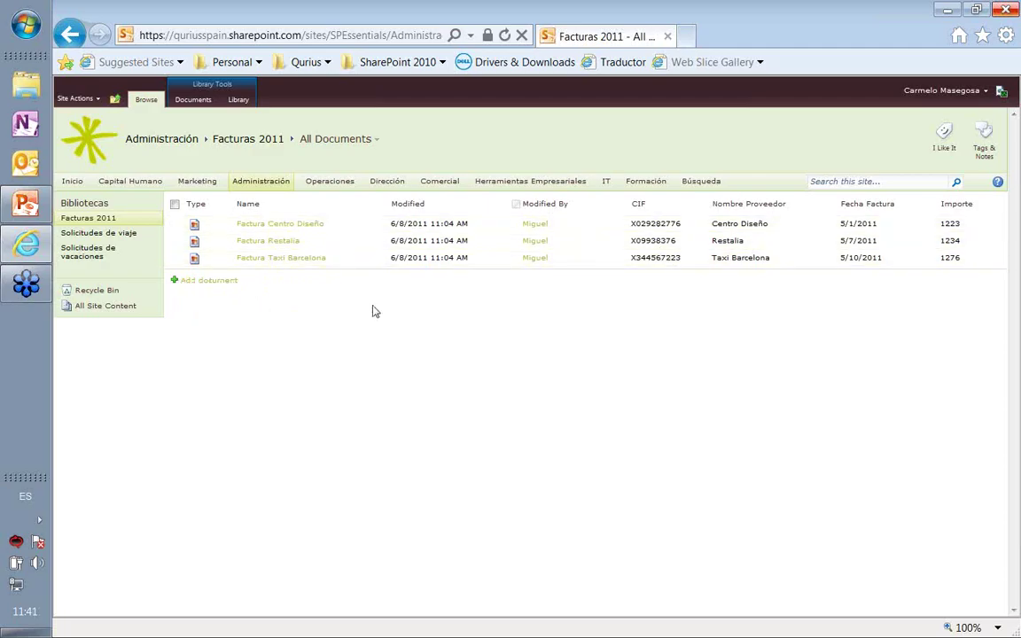
{"action": "mouse_move", "coordinate": [306, 221]}
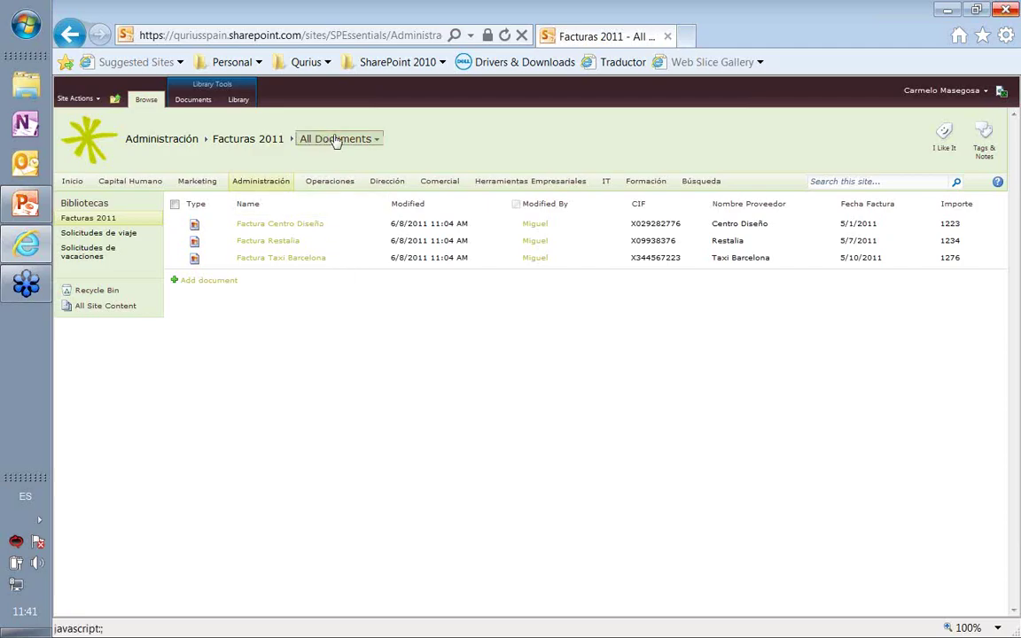
Display the invoices in the Nombre de Proveedor view and expand the Centro Diseño, Restalia and Taxi Barcelona groups
{"action": "left_click", "coordinate": [367, 140]}
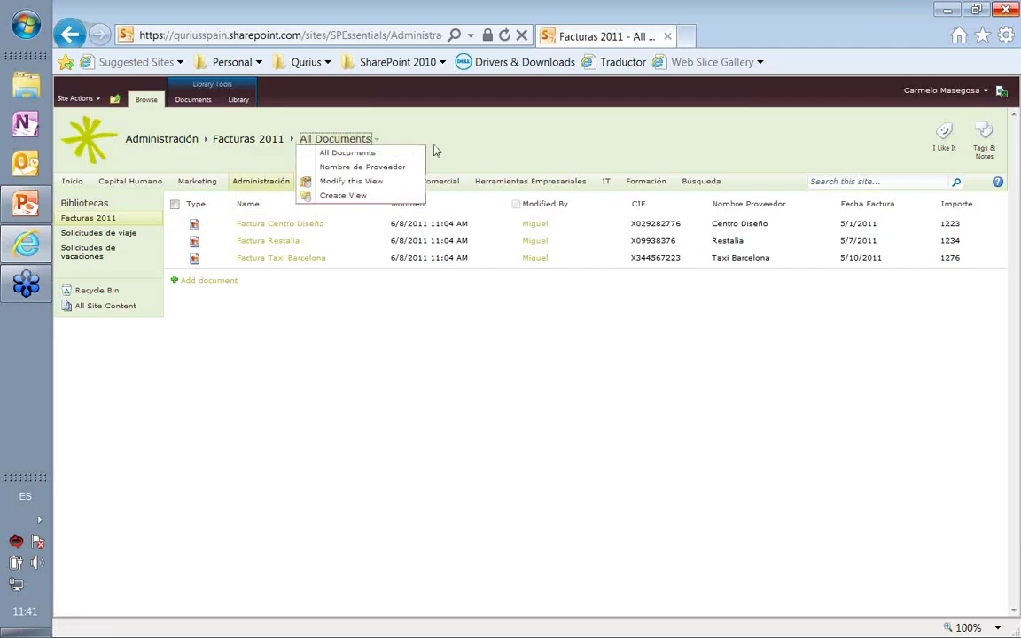
{"action": "left_click", "coordinate": [348, 168]}
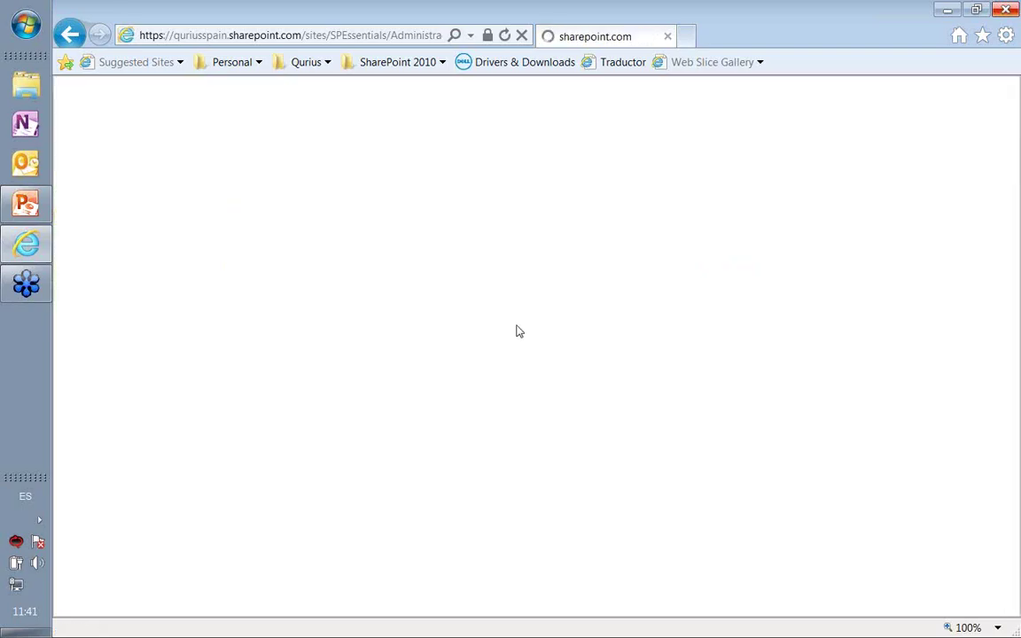
{"action": "left_click", "coordinate": [168, 235]}
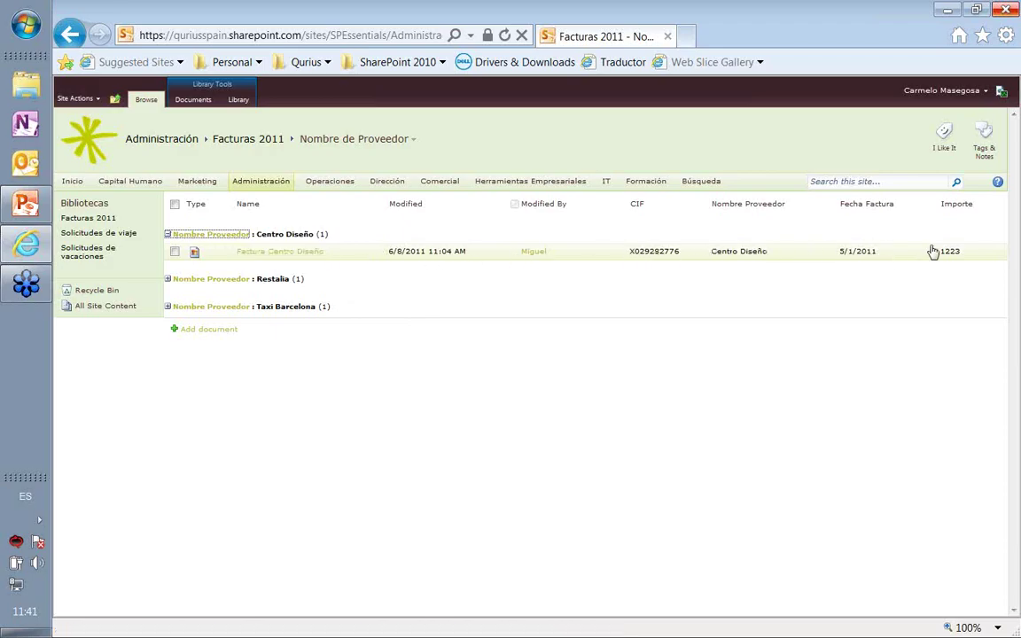
{"action": "left_click", "coordinate": [241, 282]}
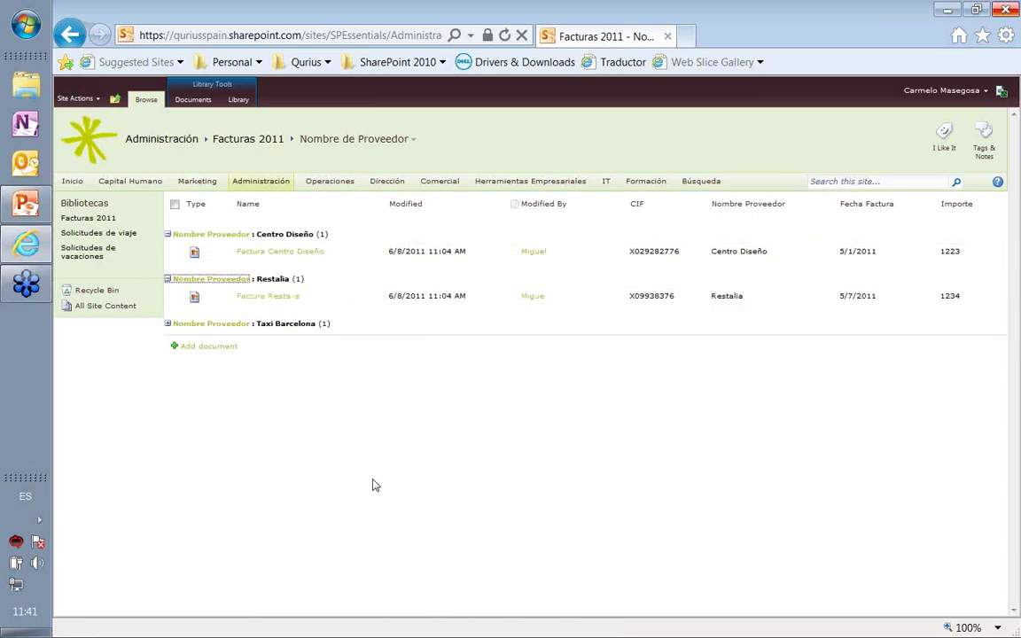
{"action": "left_click", "coordinate": [171, 325]}
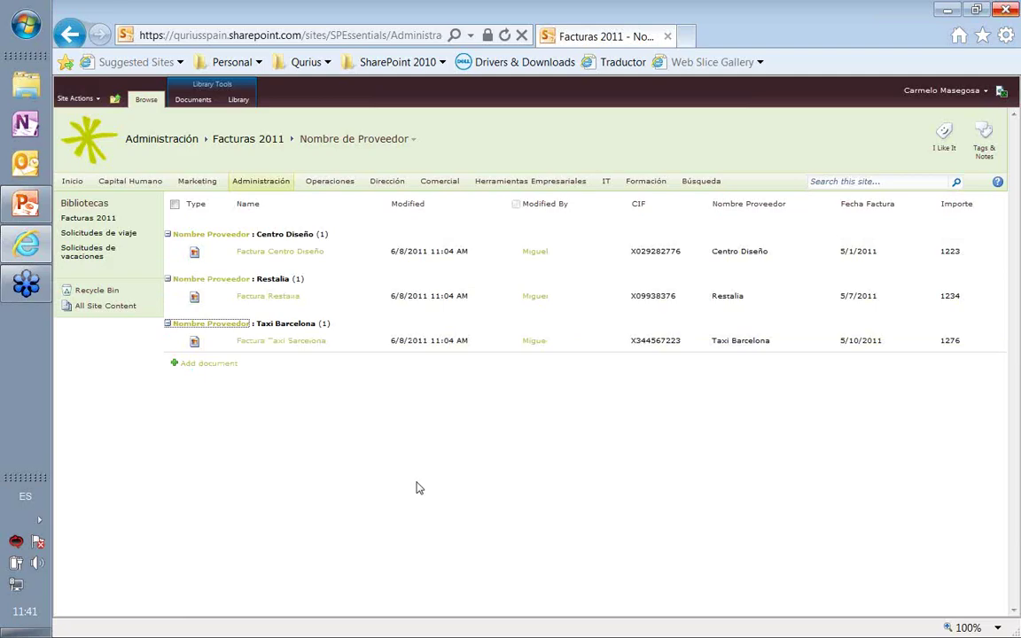
Create a new document from the Plantilla solicitud de viaje template in the Solicitudes de viaje library
{"action": "left_click", "coordinate": [100, 234]}
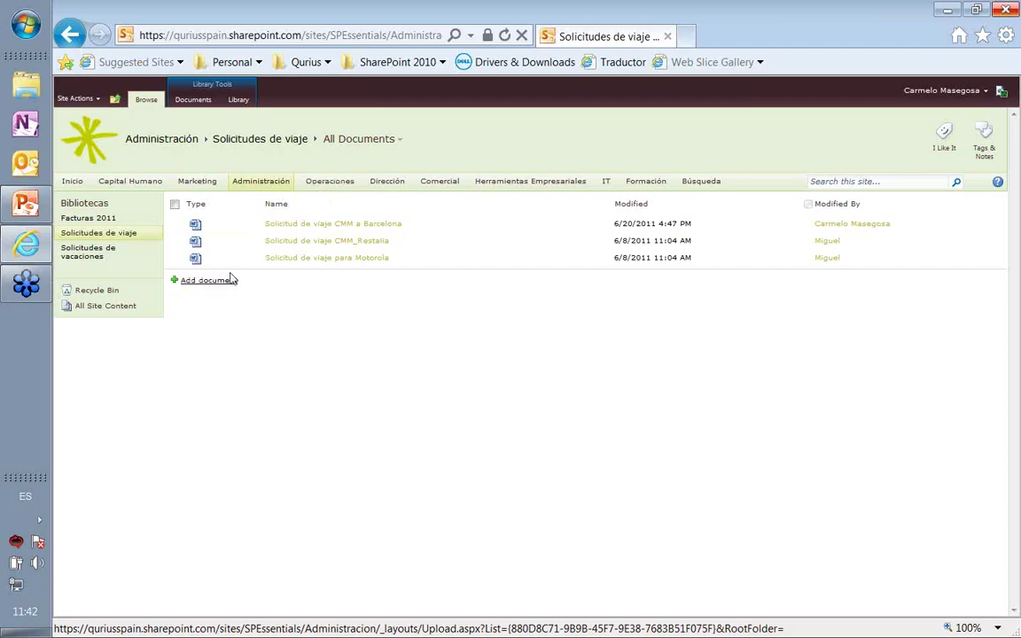
{"action": "left_click", "coordinate": [193, 99]}
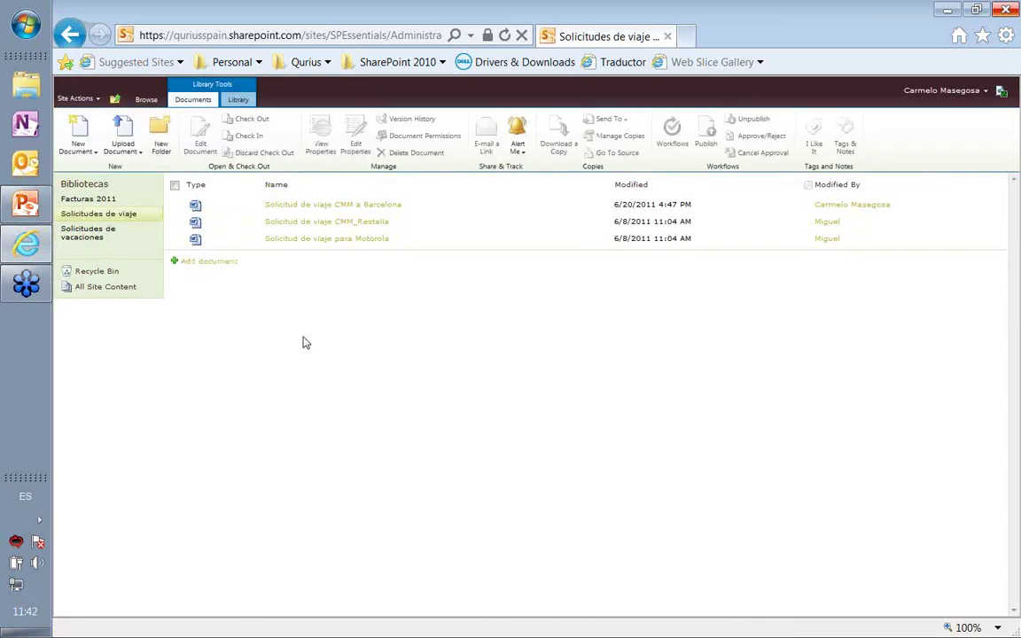
{"action": "left_click", "coordinate": [84, 158]}
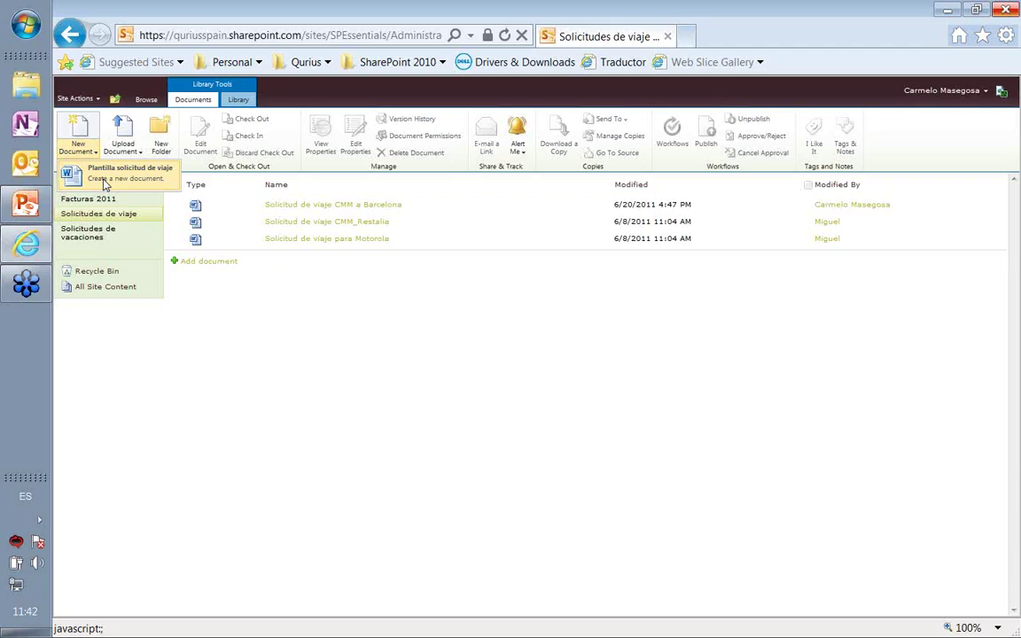
{"action": "left_click", "coordinate": [104, 180]}
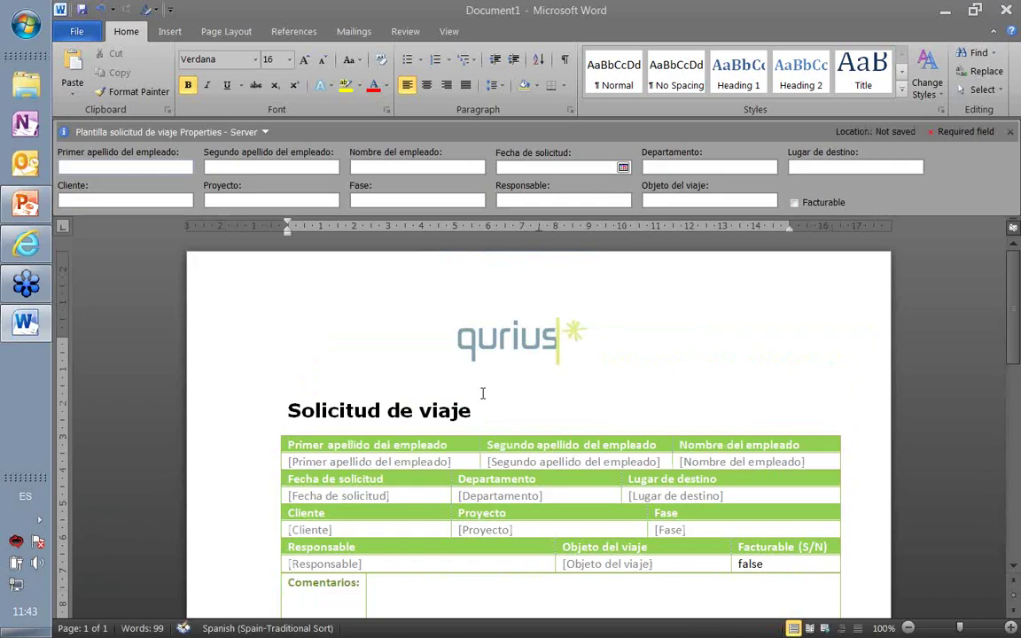
Close the document properties form above the travel request and fill in the employee's first surname in the request table
{"action": "left_click", "coordinate": [1011, 131]}
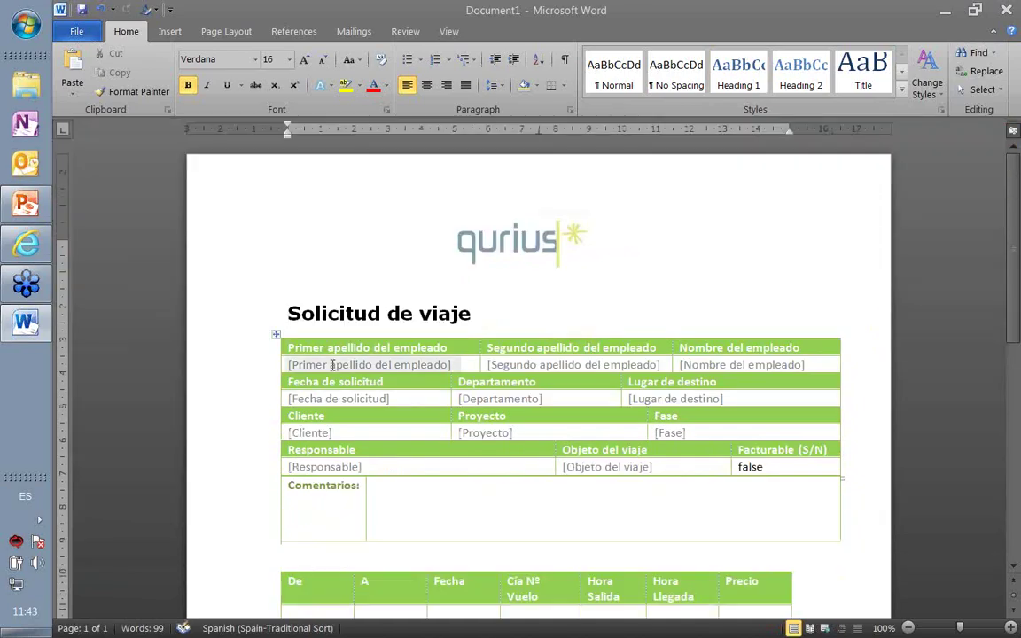
{"action": "left_click", "coordinate": [333, 366]}
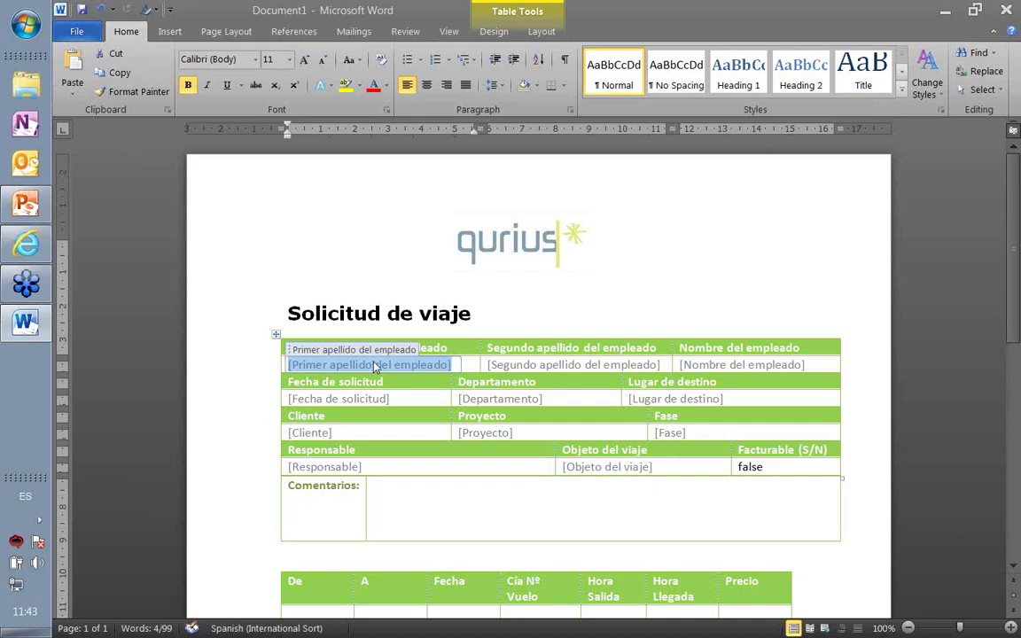
{"action": "type", "text": "Masegosa"}
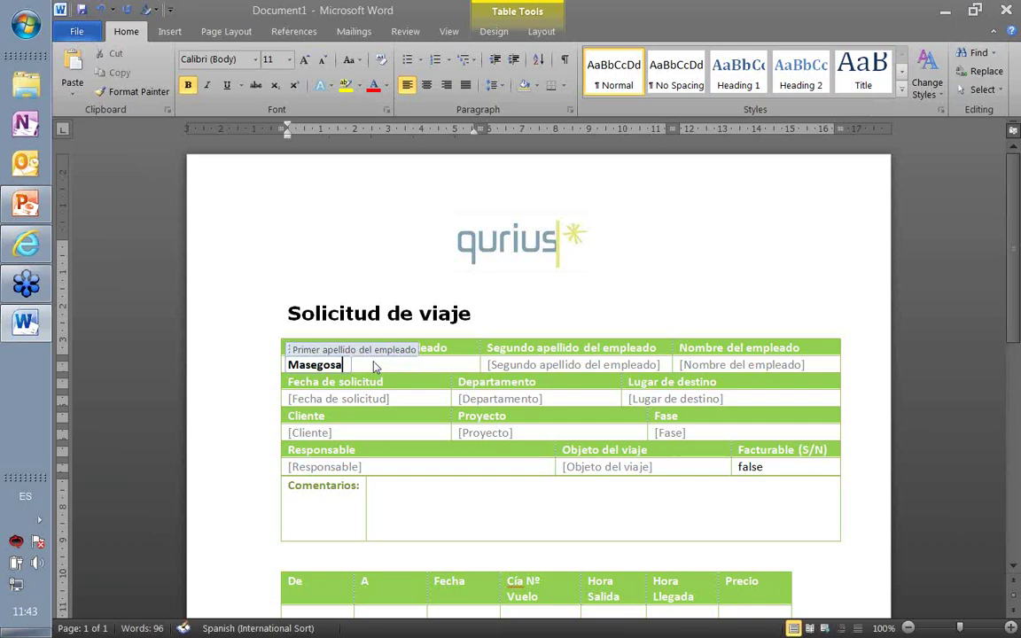
{"action": "key", "text": "Tab"}
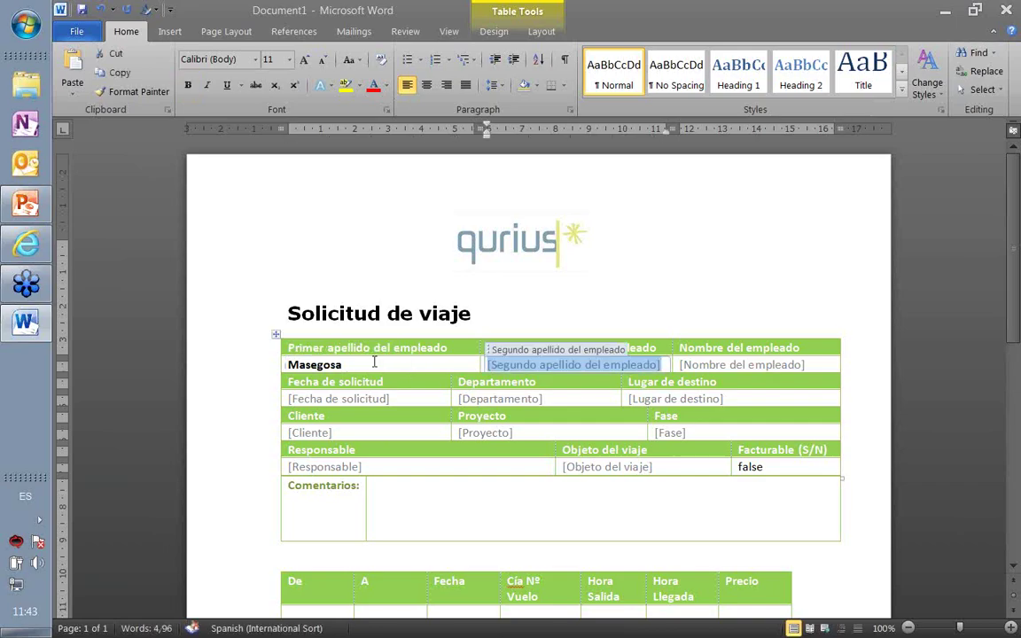